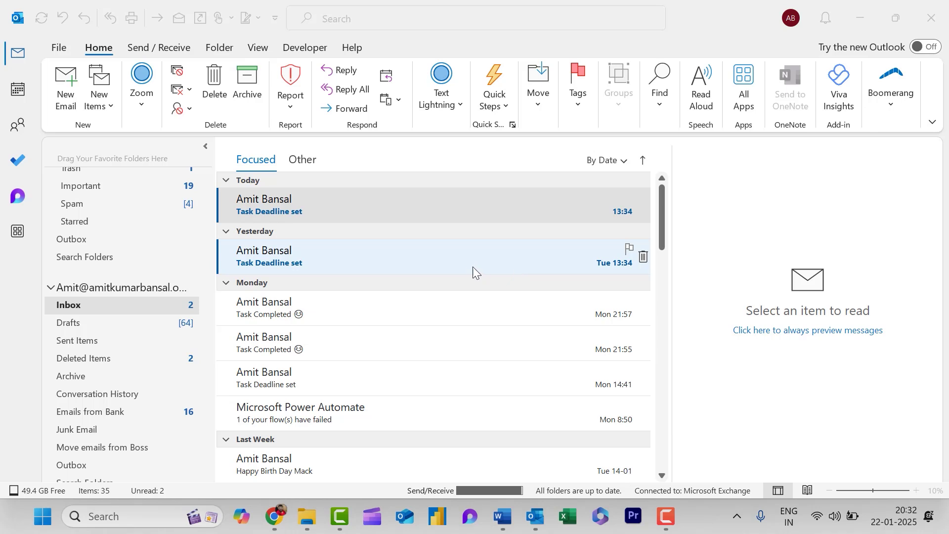
- Look through the Outlook account and mail settings without changing anything
click(63, 55)
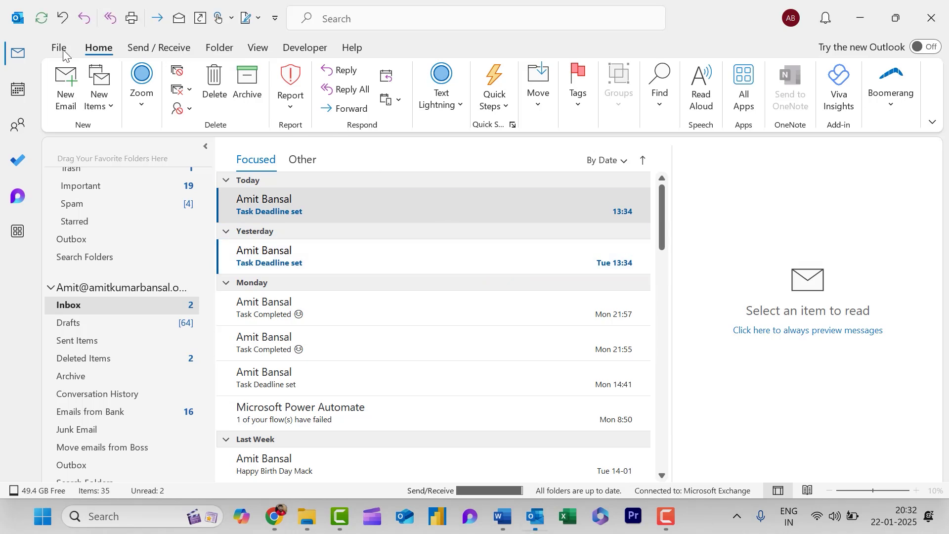
click(60, 49)
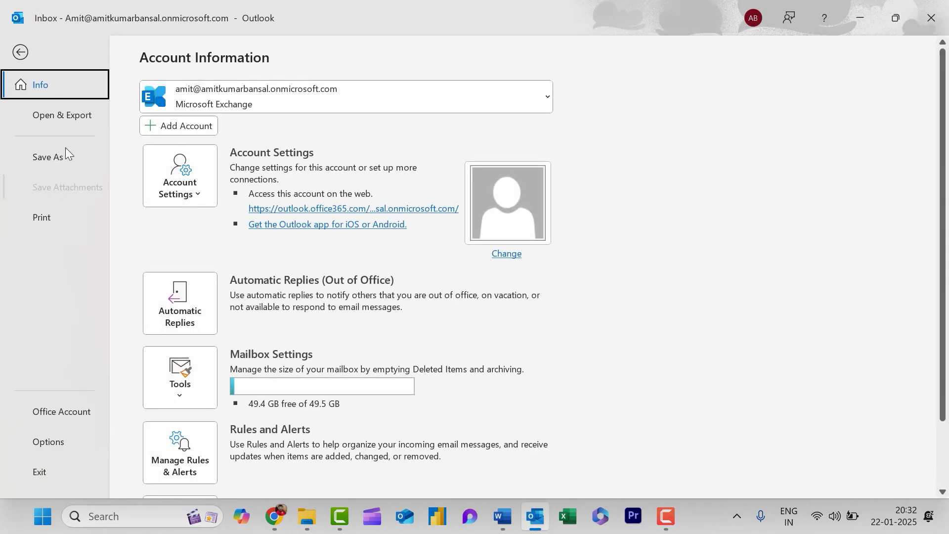
click(52, 442)
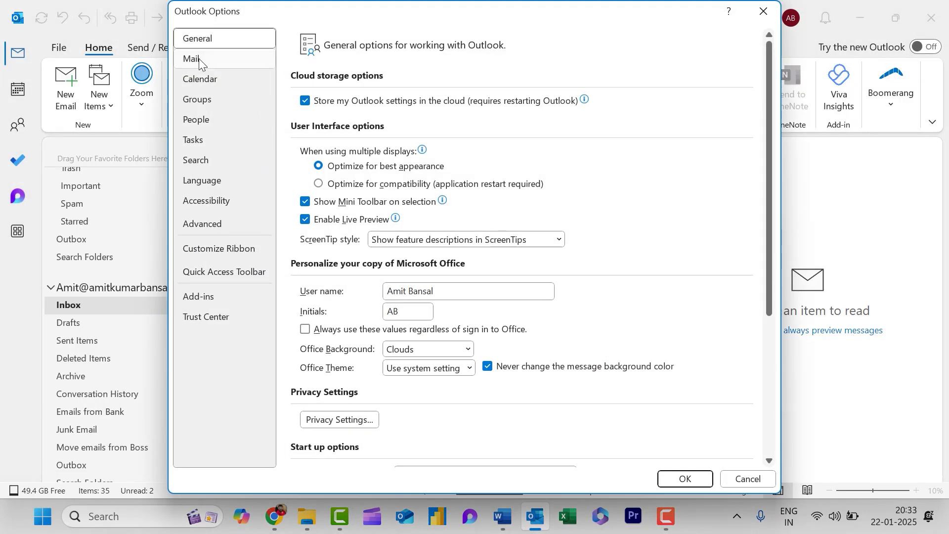
click(198, 62)
scroll(599, 233, down, 5)
scroll(600, 233, down, 5)
scroll(598, 235, up, 4)
scroll(597, 237, up, 5)
scroll(597, 237, down, 4)
scroll(597, 236, down, 3)
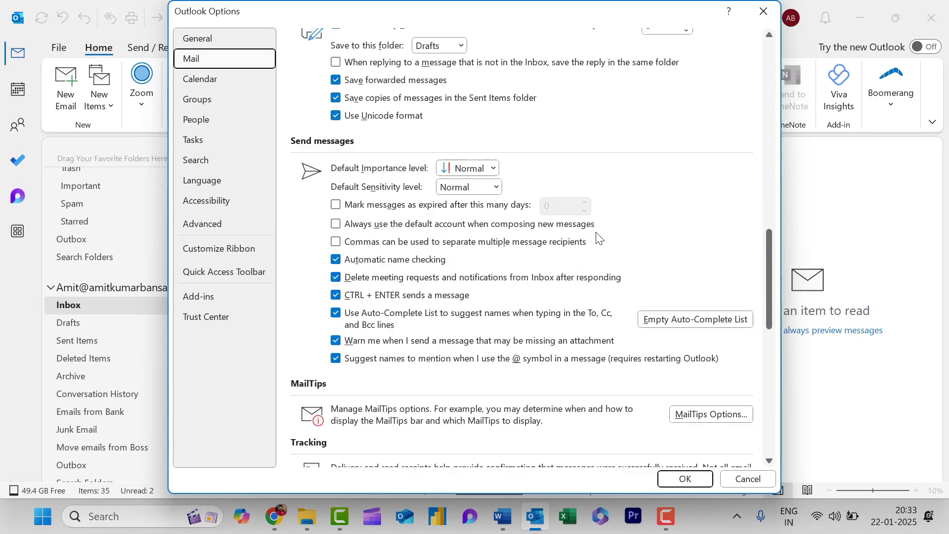
scroll(598, 236, down, 1)
scroll(597, 237, down, 4)
scroll(597, 238, down, 2)
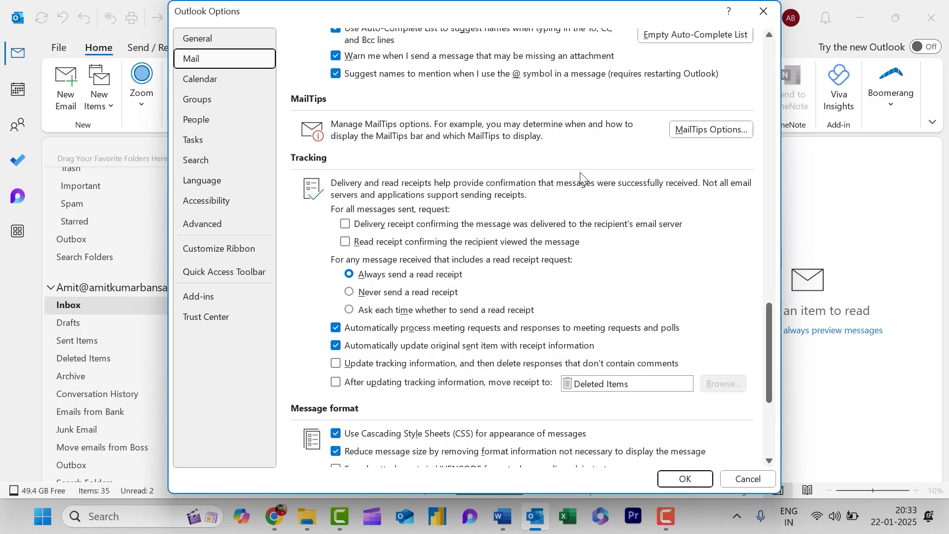
key(Escape)
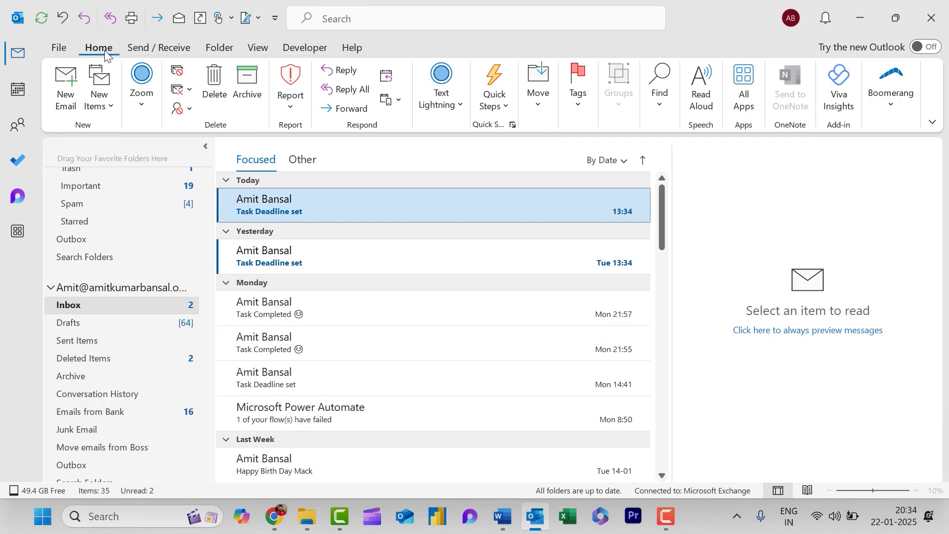
- Check the Boomerang app's details in the installed-apps catalogue, then leave it
click(744, 98)
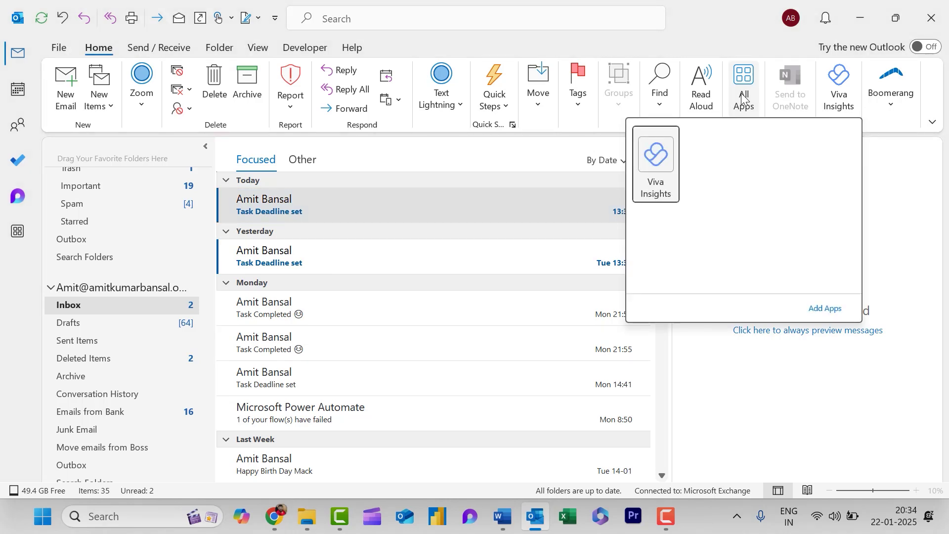
click(824, 308)
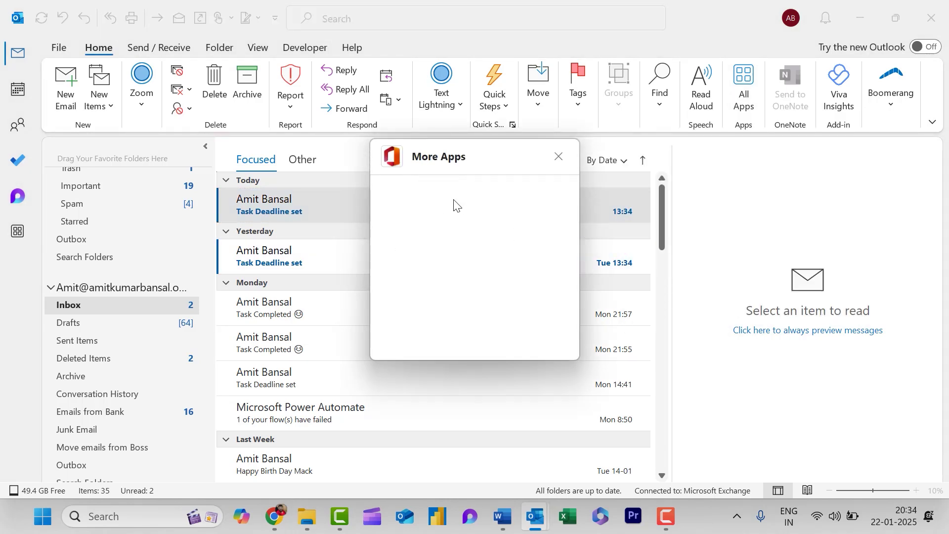
click(431, 240)
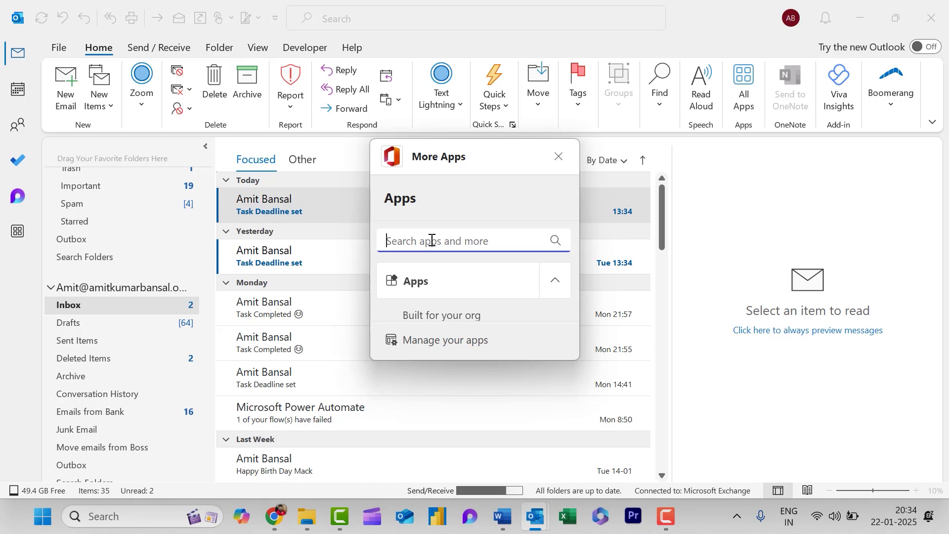
text(boom)
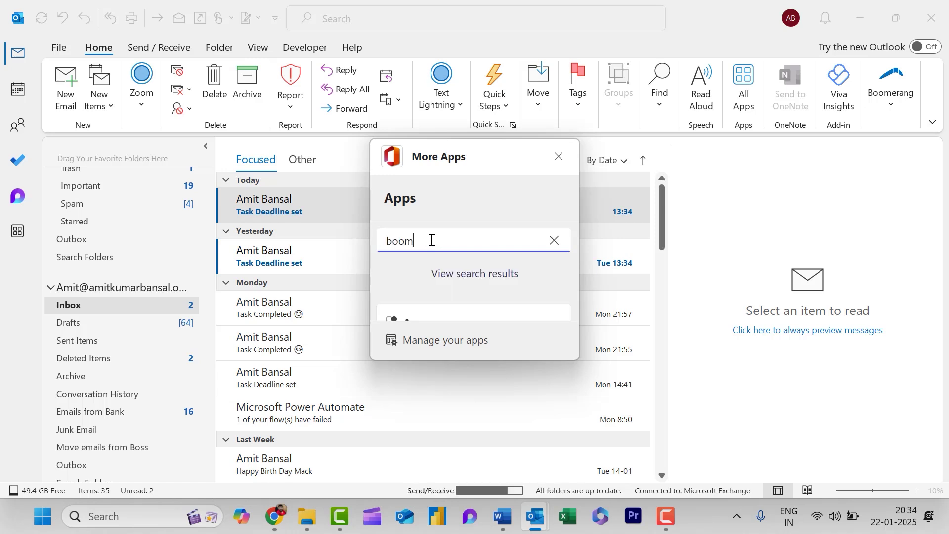
text(erang)
click(475, 274)
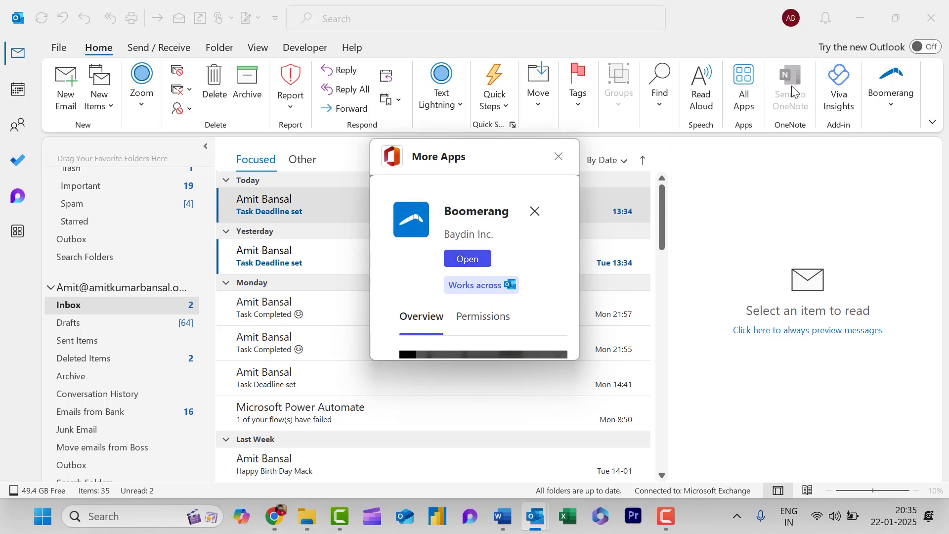
click(558, 156)
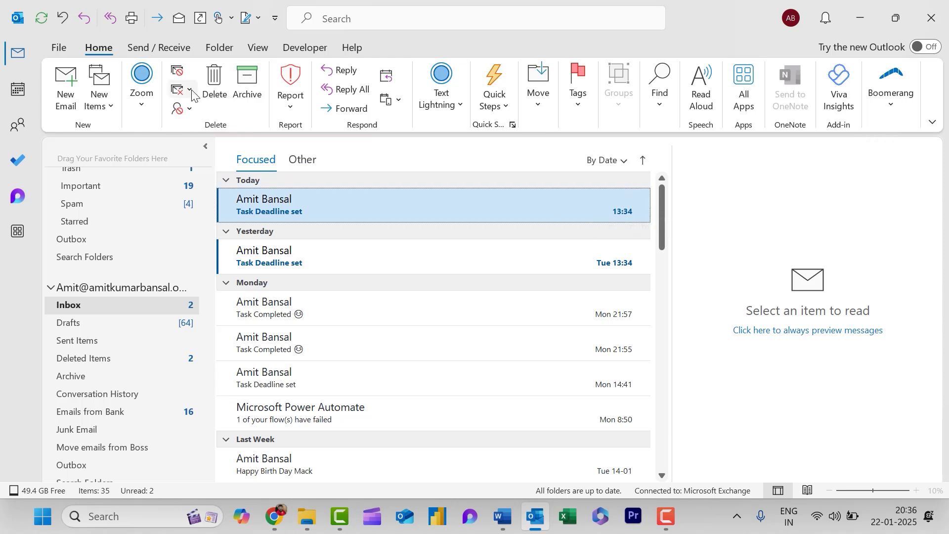
- Start a new email addressed to the second suggested contact, ready for a subject
click(69, 84)
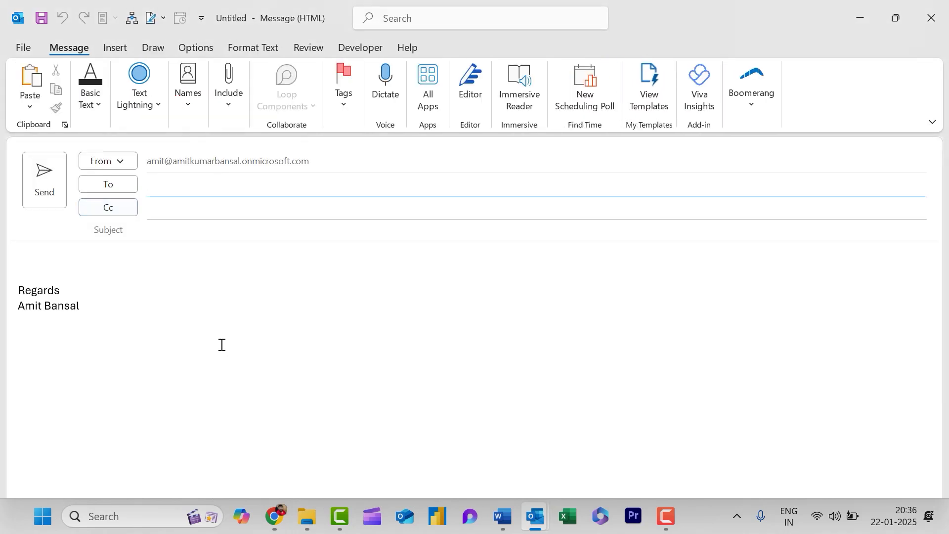
drag(186, 262, 205, 331)
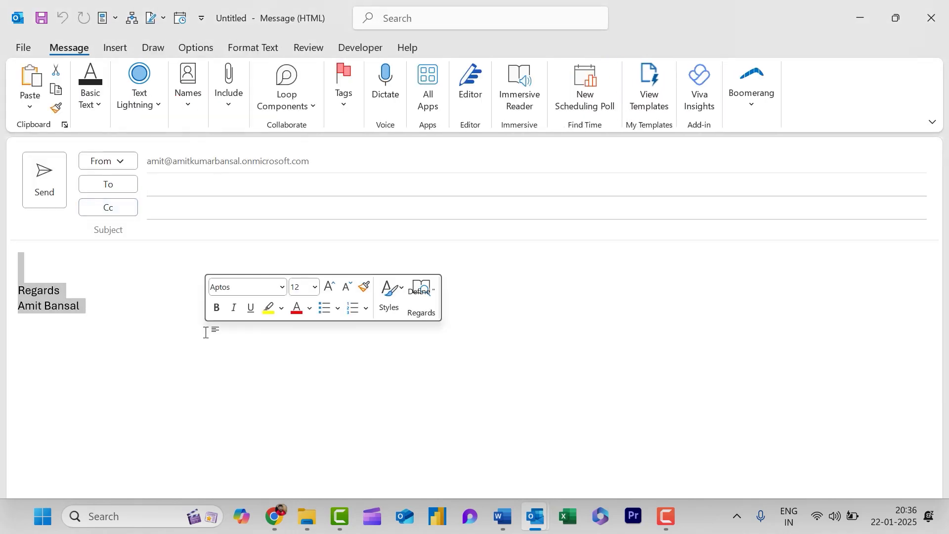
click(256, 260)
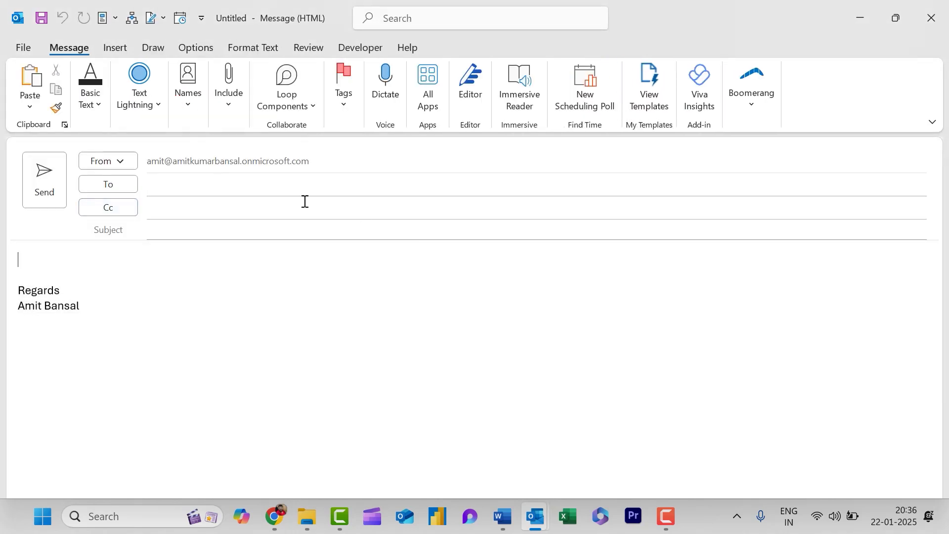
click(204, 183)
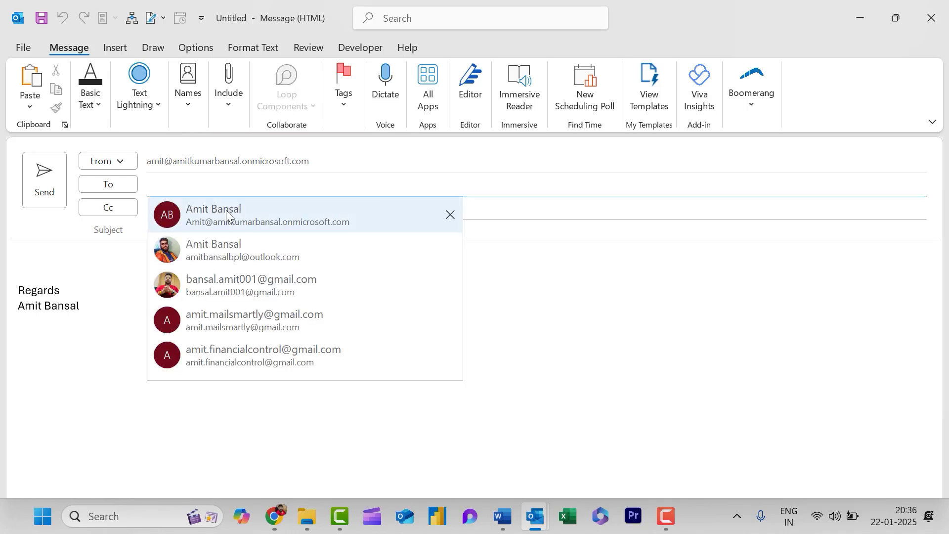
click(247, 250)
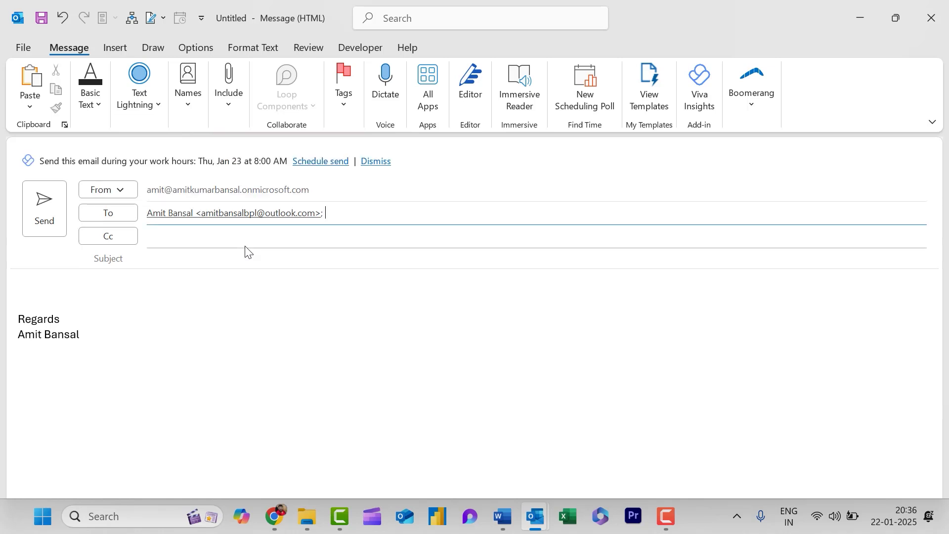
click(231, 258)
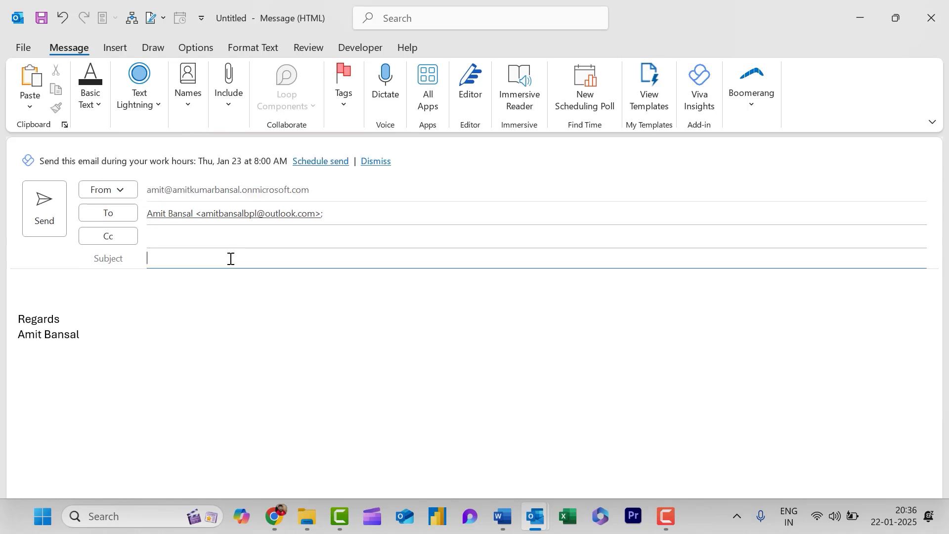
text(TEST MAIL)
- Paste the TEST MAIL subject text into the body and dismiss the work-hours suggestion
click(81, 299)
click(208, 261)
double_click(208, 261)
key(ctrl+c)
click(119, 295)
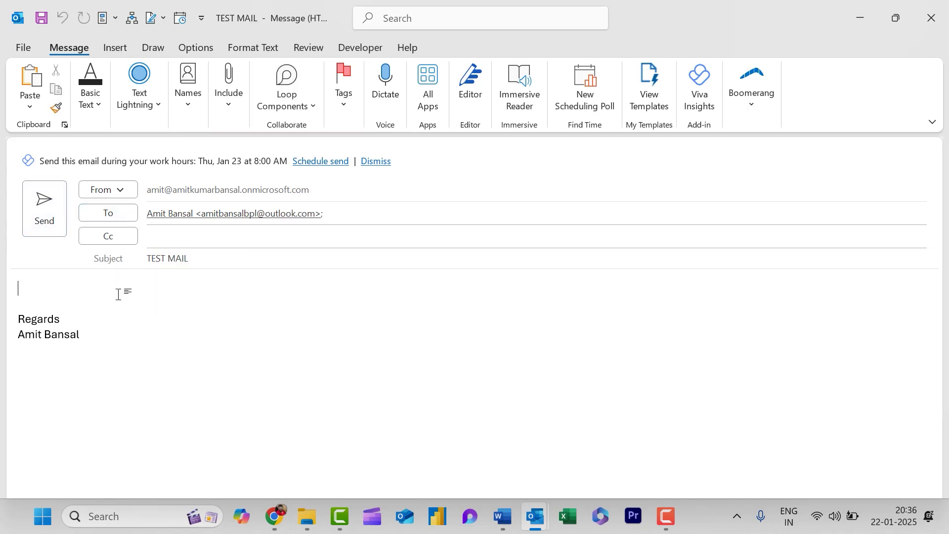
key(ctrl+v)
click(375, 162)
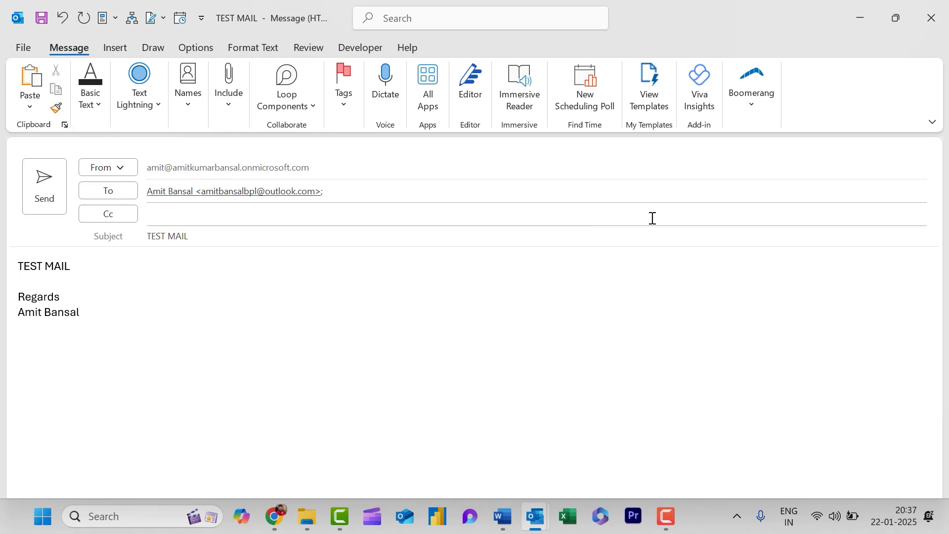
- Choose Read Receipt from the Boomerang add-in menu for the TEST MAIL message
click(754, 109)
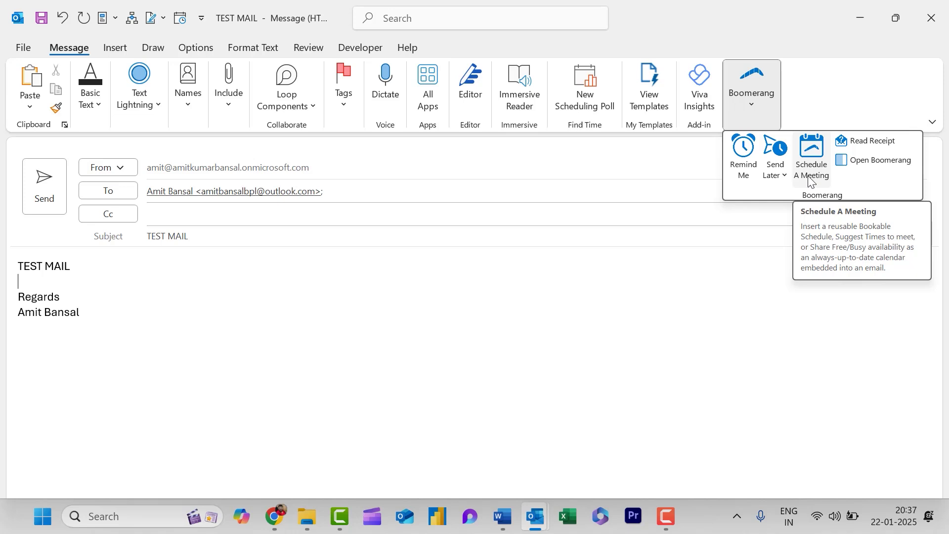
click(871, 141)
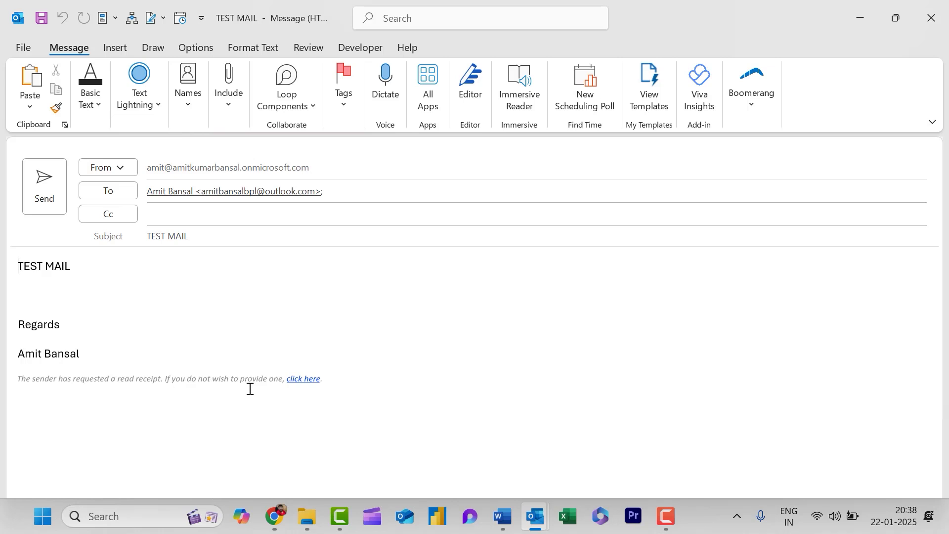
- Send TEST MAIL, then open the received copy from the recipient account's Inbox
click(56, 194)
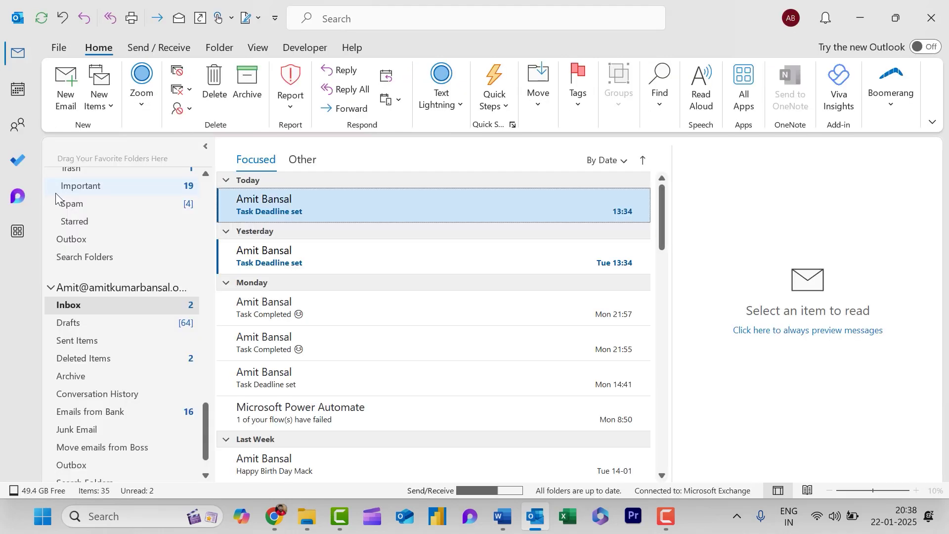
scroll(138, 344, down, 3)
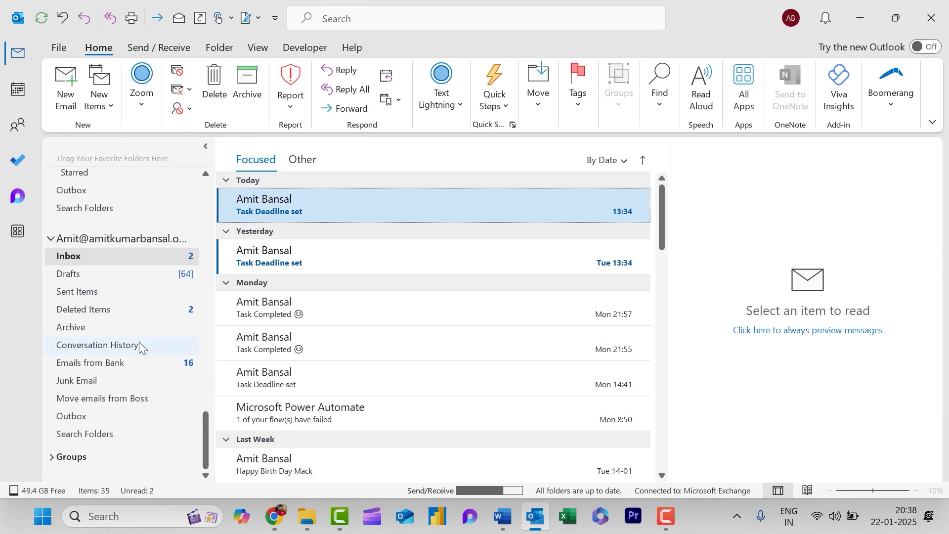
scroll(139, 344, up, 4)
scroll(138, 344, up, 2)
scroll(139, 344, up, 3)
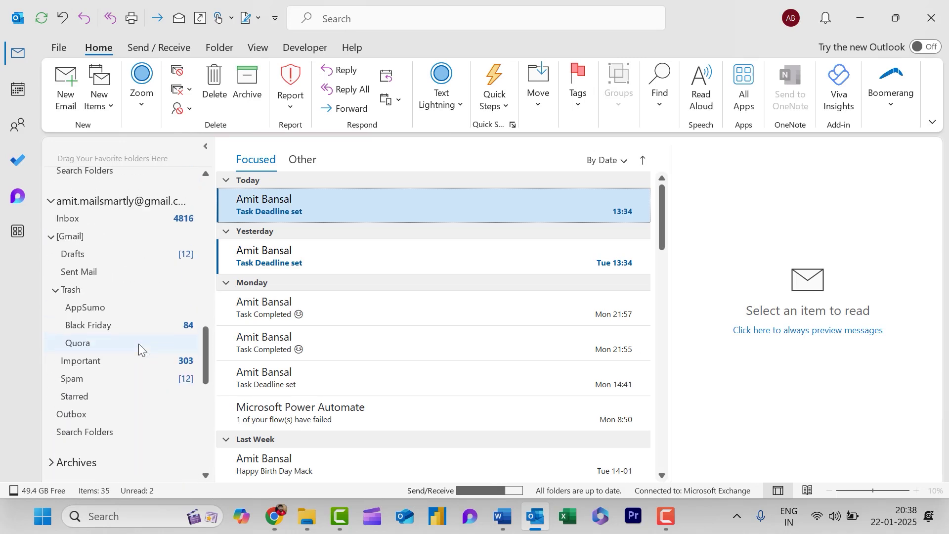
scroll(139, 343, up, 3)
scroll(139, 343, up, 5)
scroll(139, 344, up, 2)
scroll(139, 344, up, 2)
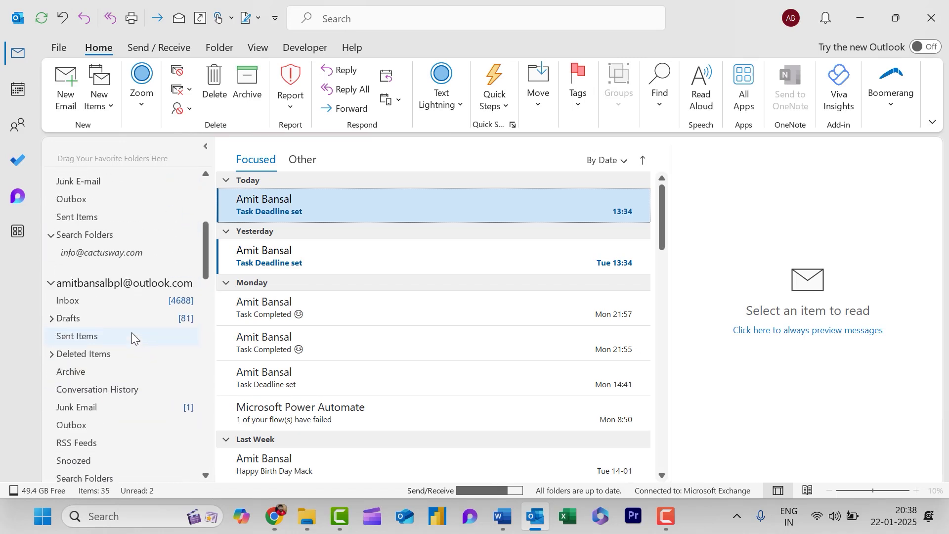
click(96, 298)
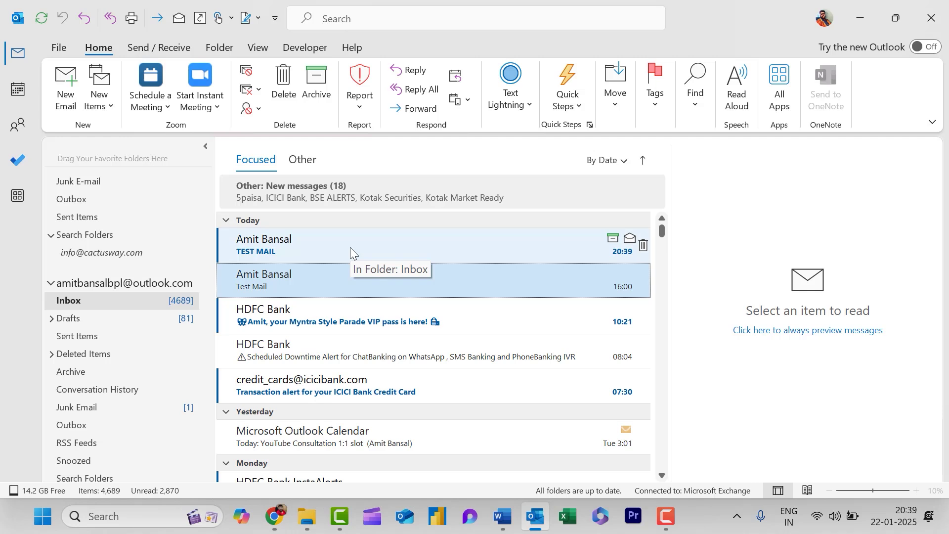
click(300, 249)
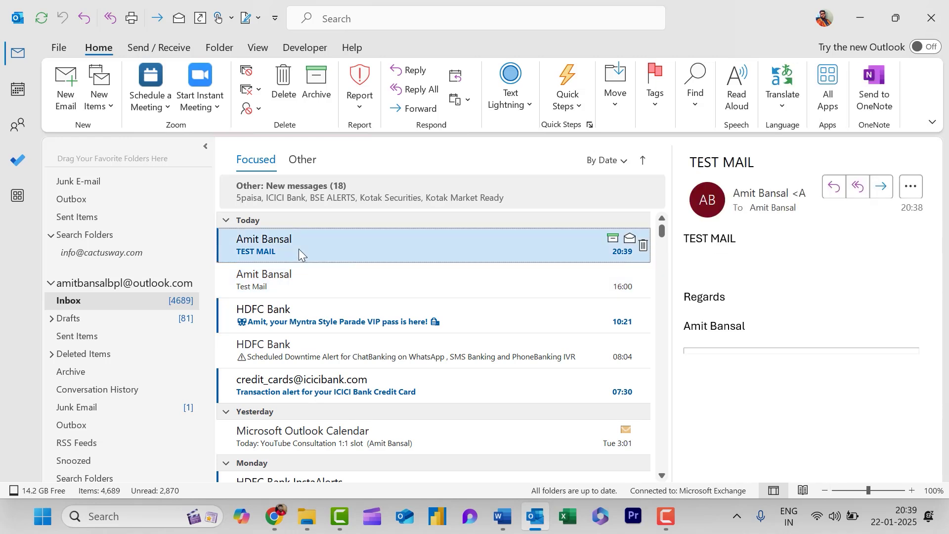
double_click(300, 248)
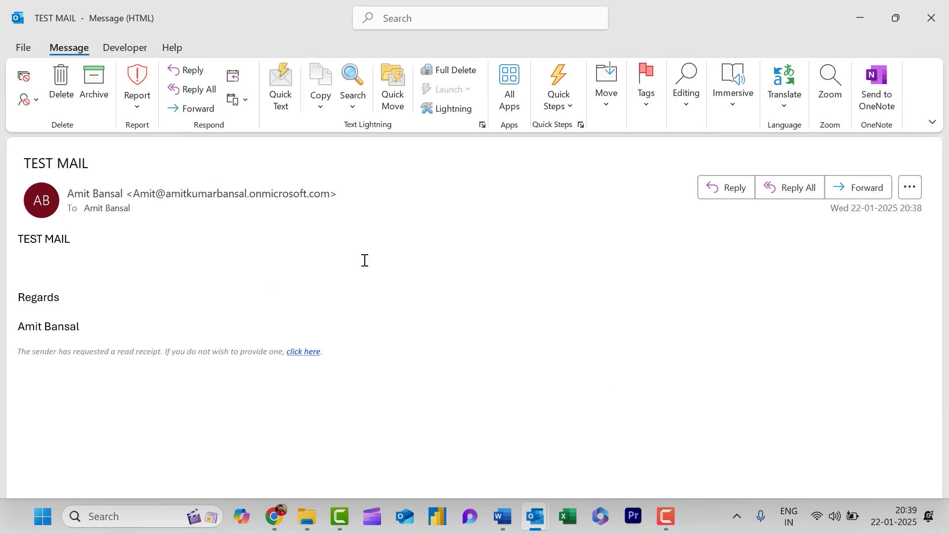
- Close TEST MAIL and open the Boomerang tracked-message notification in the sender's Inbox
click(931, 18)
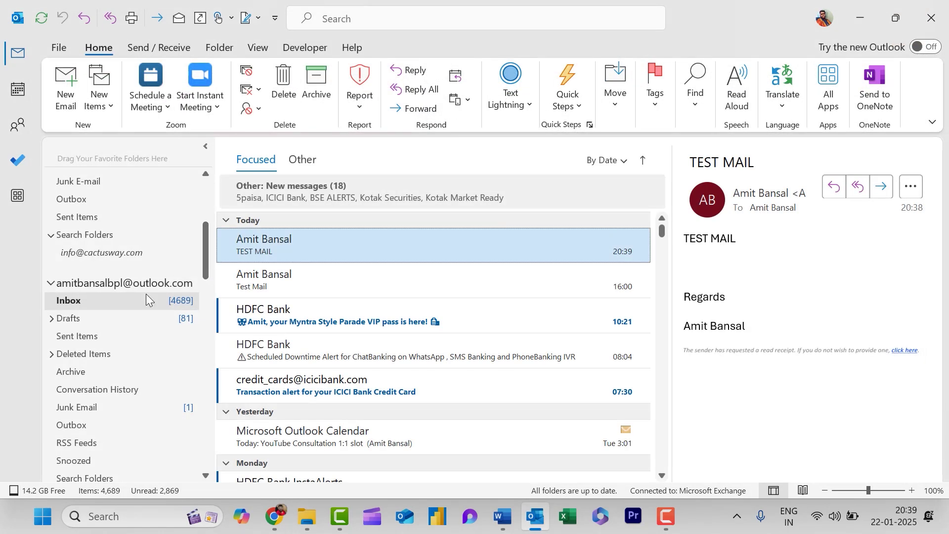
scroll(141, 323, down, 3)
scroll(141, 323, down, 1)
scroll(141, 323, down, 5)
scroll(140, 320, down, 2)
scroll(141, 319, down, 3)
scroll(141, 320, down, 2)
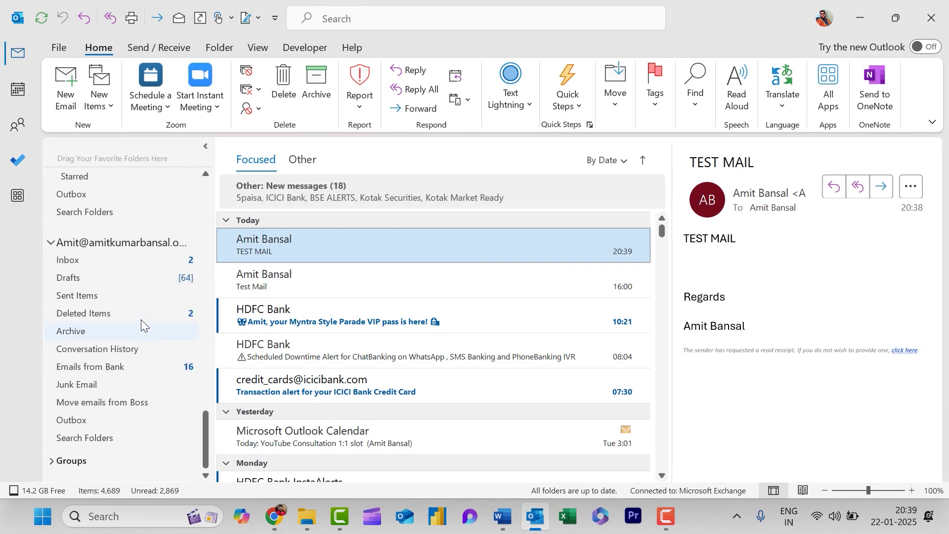
click(107, 259)
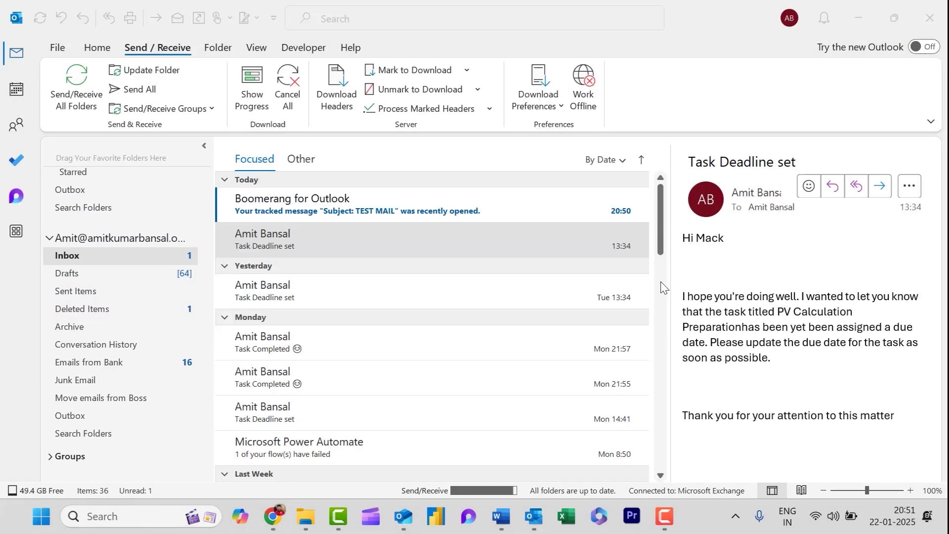
mouse_move(431, 204)
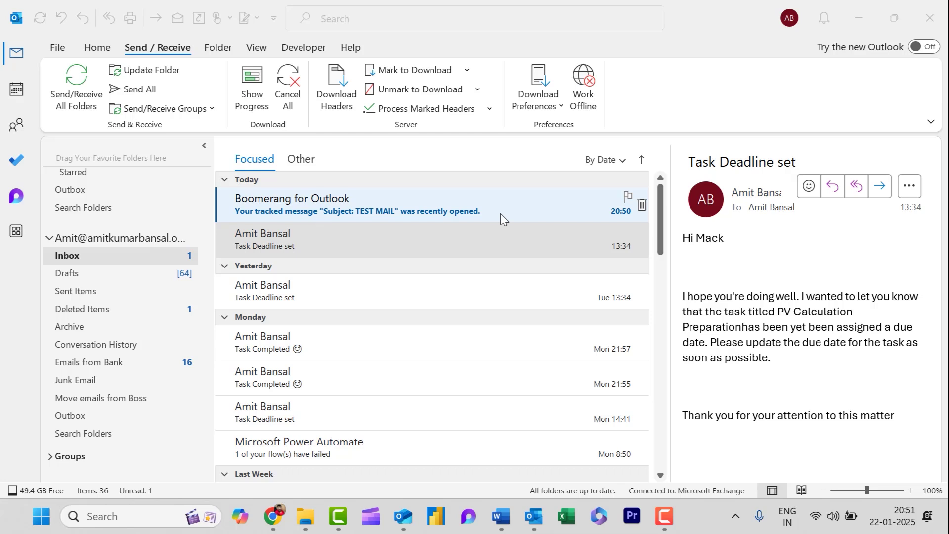
click(488, 204)
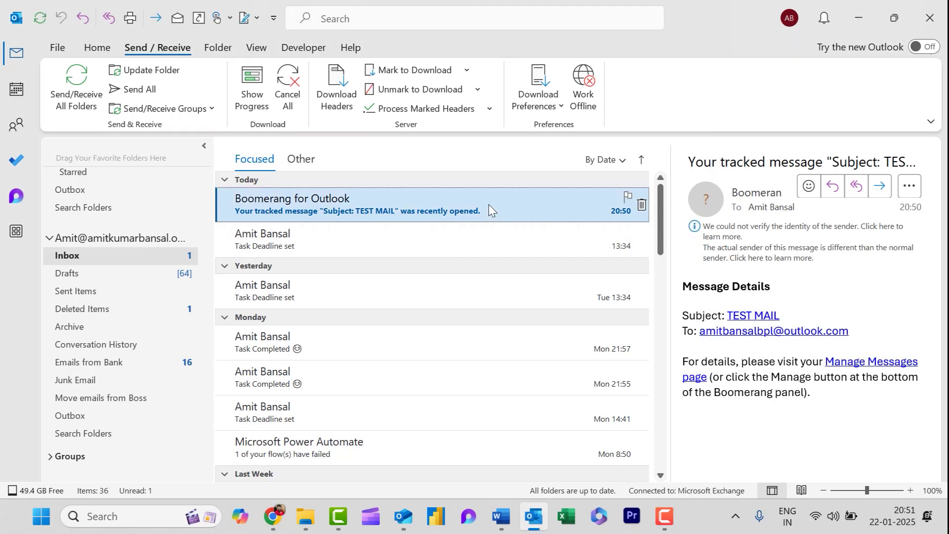
double_click(489, 204)
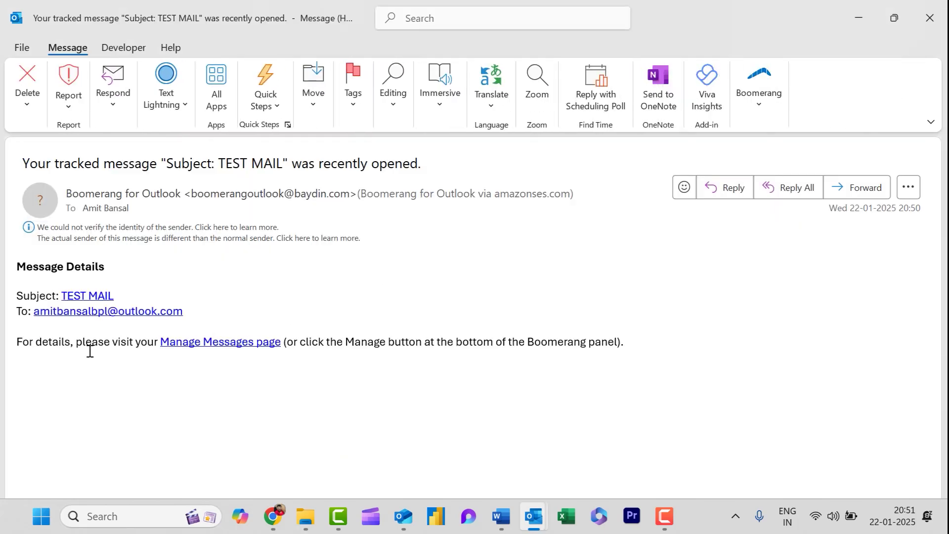
- Follow the Manage Messages link and sign into Boomerang with the Outlook account address
click(252, 348)
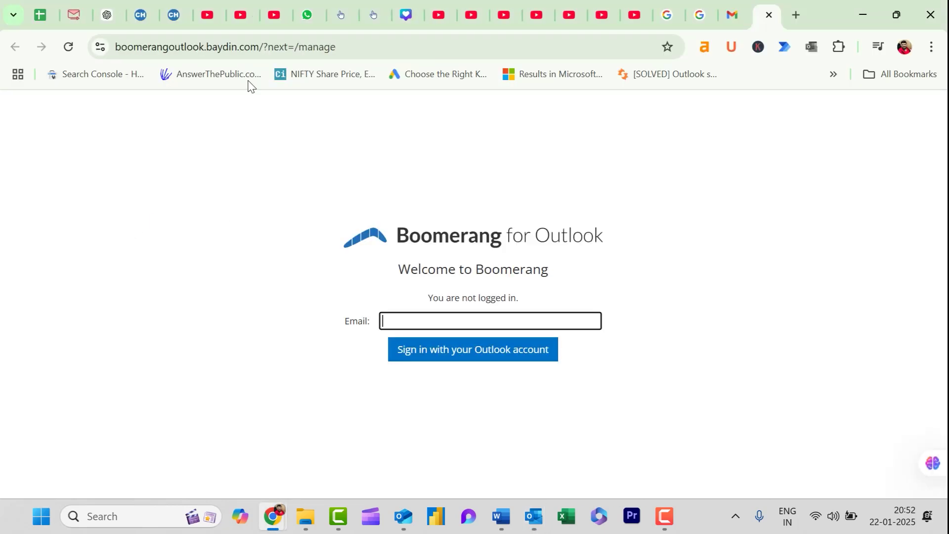
click(423, 320)
click(460, 354)
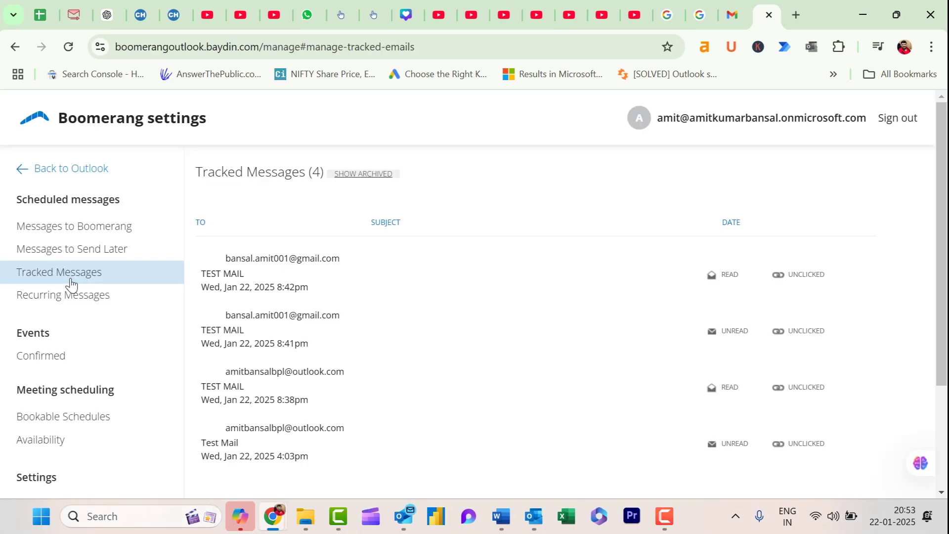
mouse_move(244, 297)
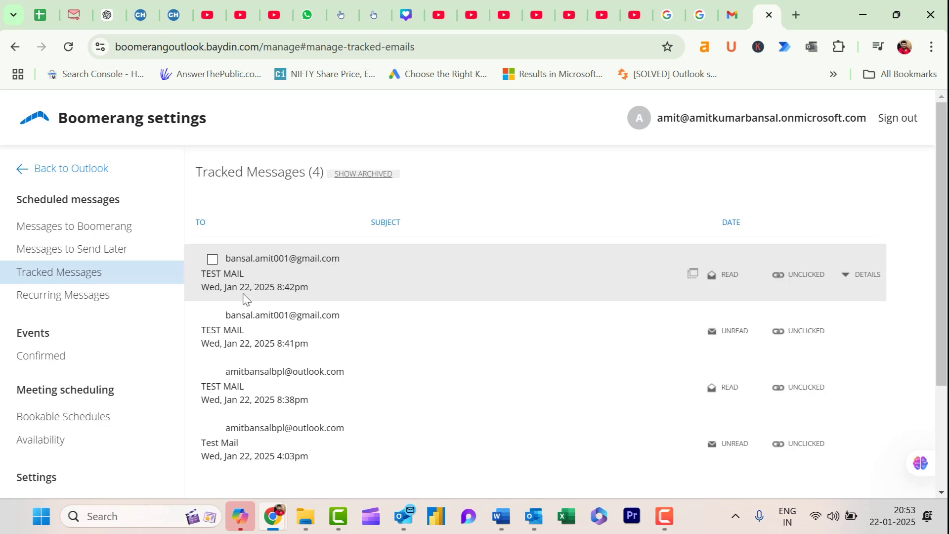
- Mark the first tracked TEST MAIL entry, then view the empty Messages to Send Later list
drag(226, 287, 313, 298)
click(312, 297)
click(50, 250)
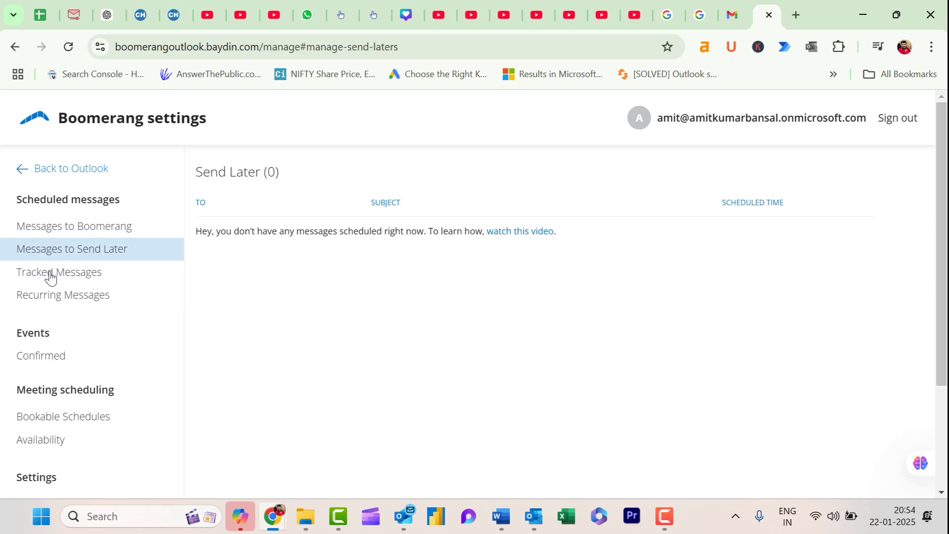